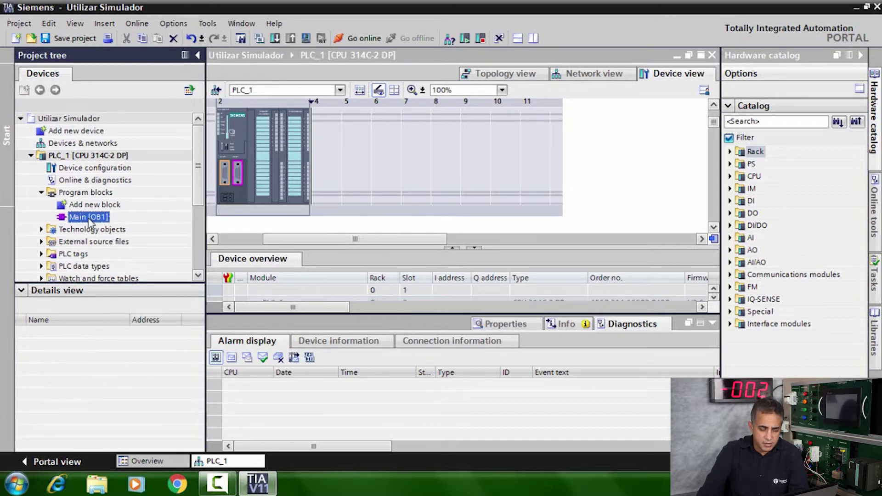
- Open the Main [OB1] block and insert a normally open contact addressed I0.0 in Network 1
double_click(88, 218)
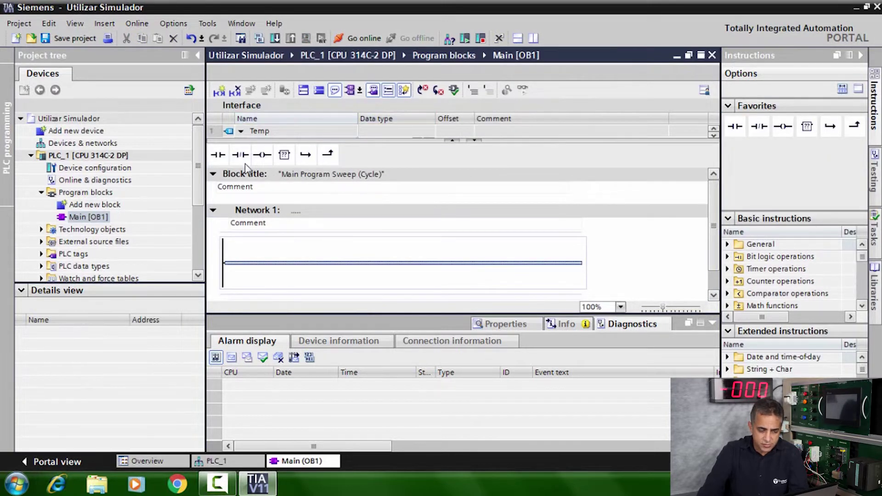
left_click(218, 154)
scroll(337, 245, "down", 3)
scroll(337, 245, "up", 3)
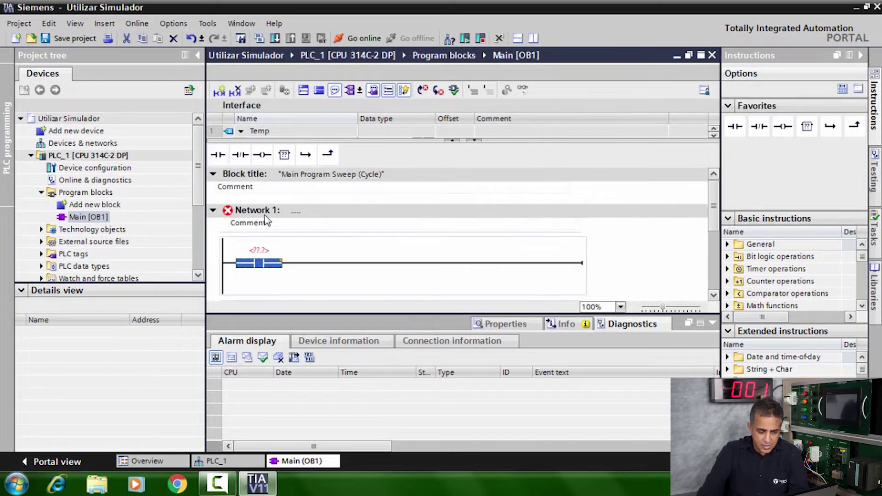
left_click(276, 250)
type("i0.0")
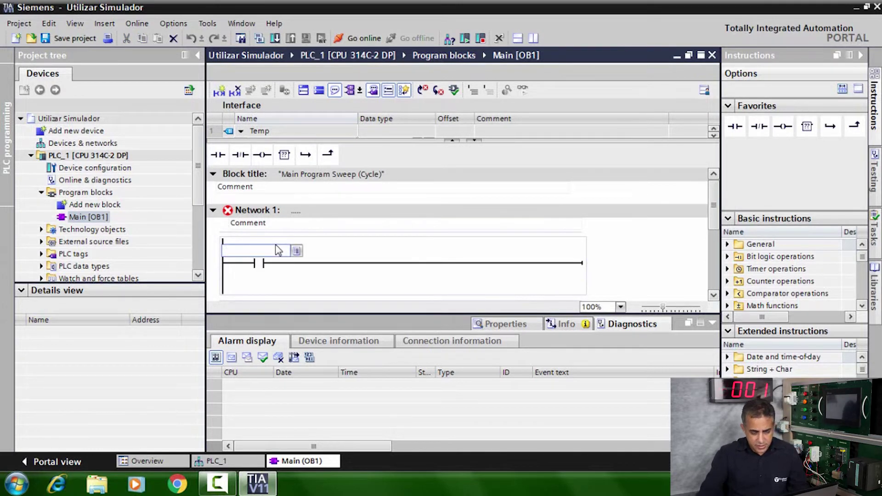
key("Return")
- Add an output coil addressed Q0.0 at the end of the Network 1 rung
left_click(262, 155)
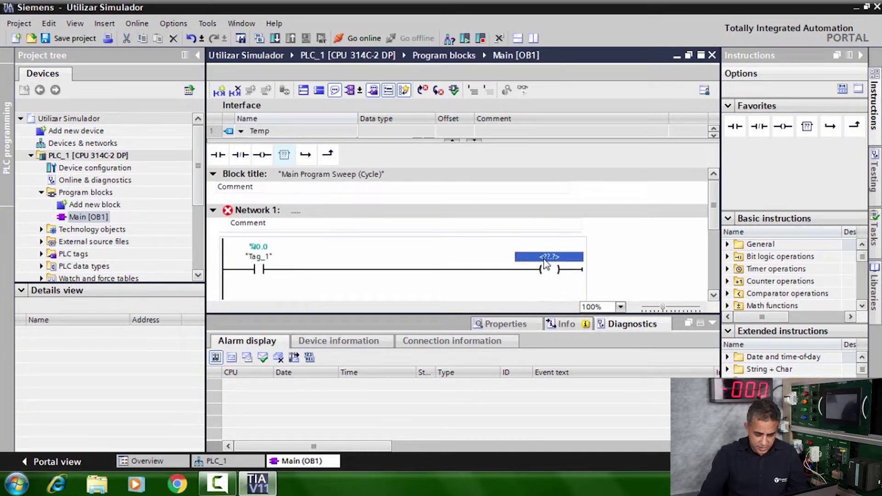
type("q0.0")
key("Return")
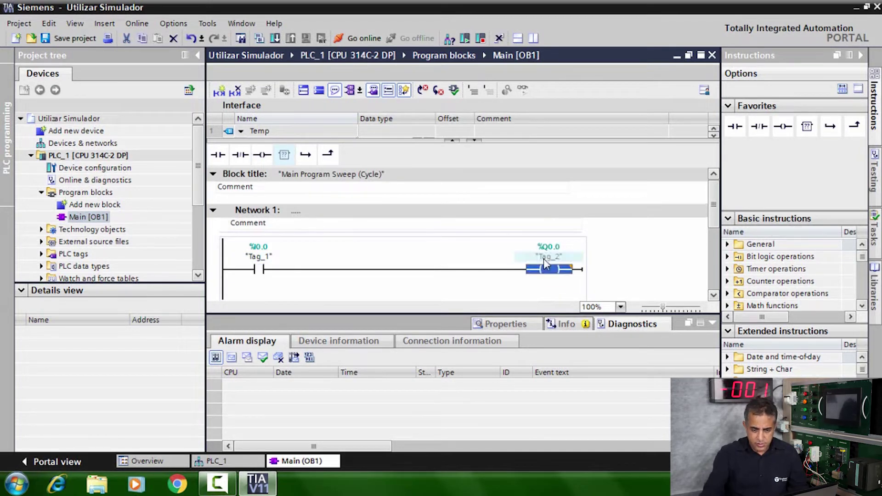
left_click(612, 267)
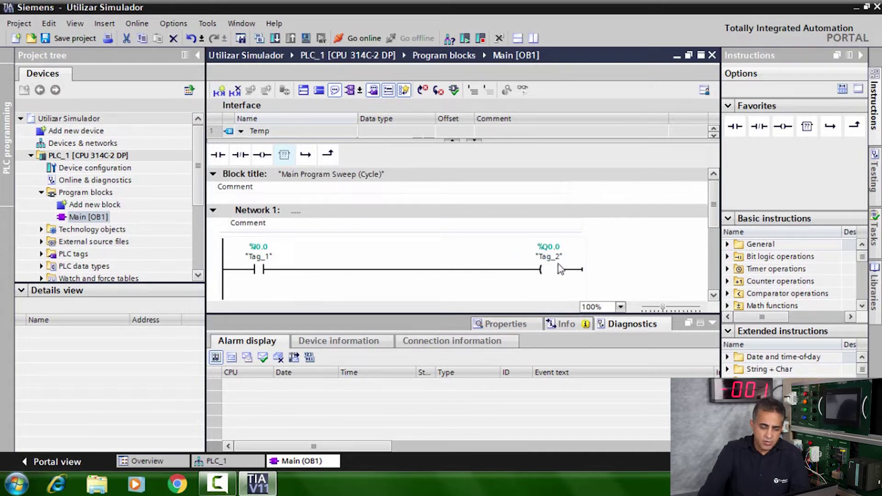
- Add a new data block of type Global DB to the PLC's program blocks
left_click(99, 207)
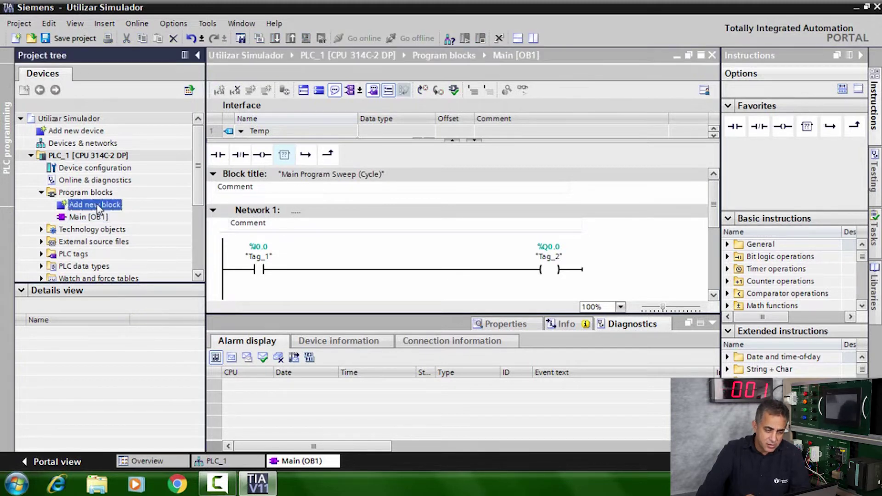
double_click(99, 206)
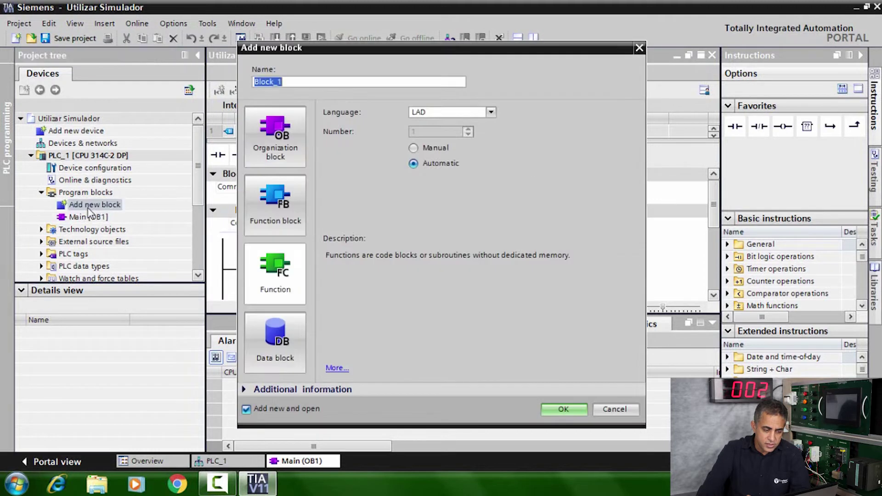
left_click(277, 348)
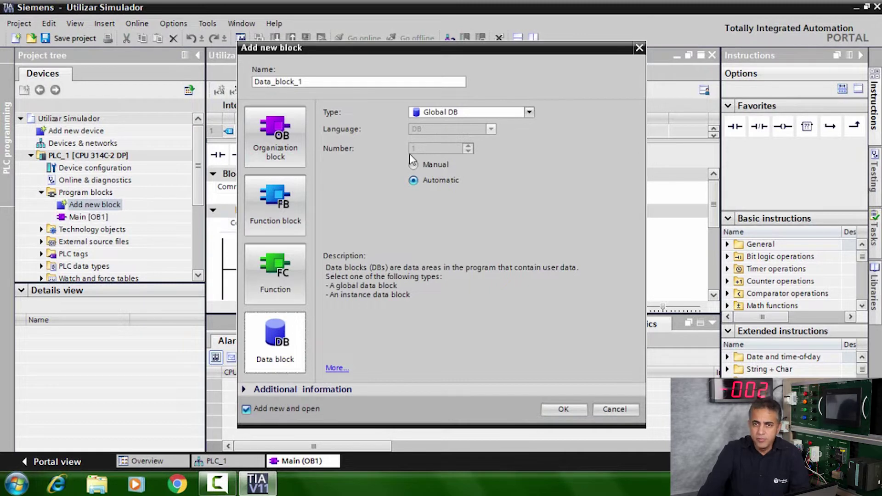
left_click(566, 409)
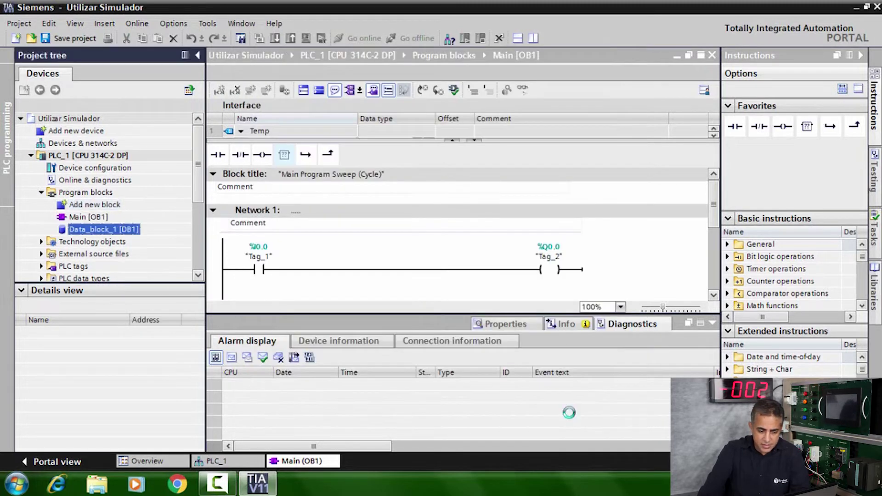
- Declare a variable named Dado1 with data type Int in the new data block
left_click(307, 143)
type("Dado1")
key("Return")
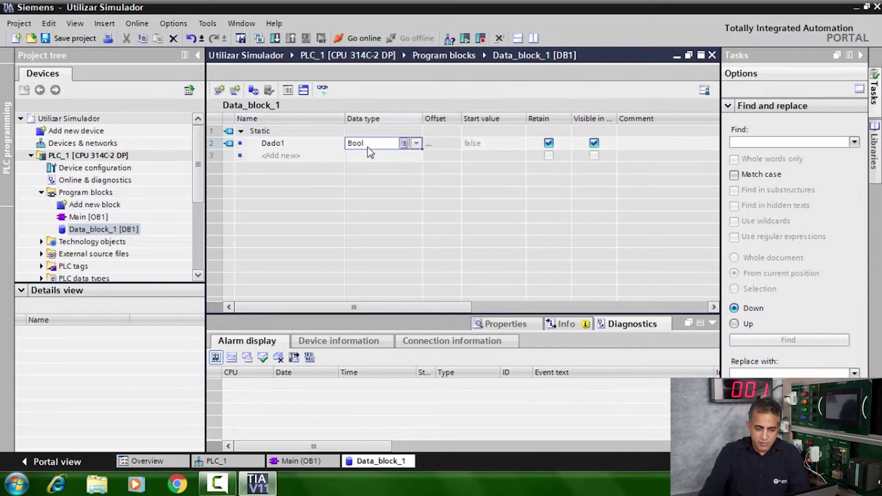
double_click(362, 144)
type("int")
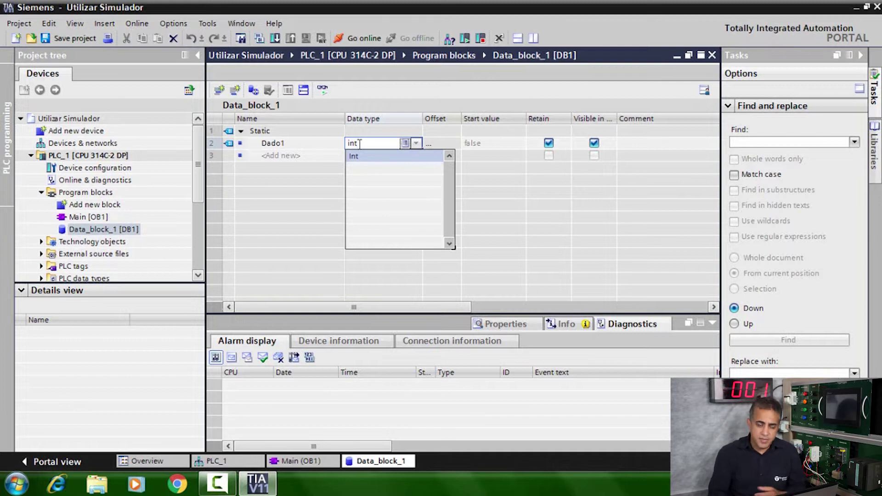
key("Return")
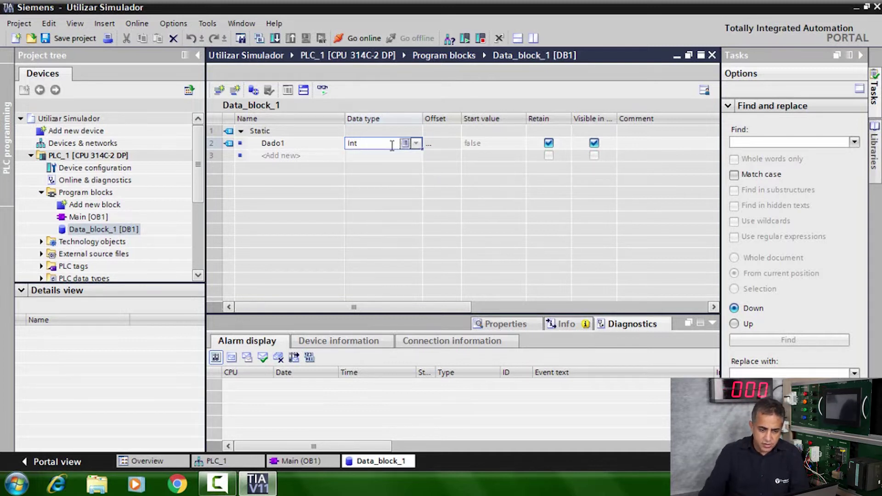
left_click(390, 155)
left_click(513, 144)
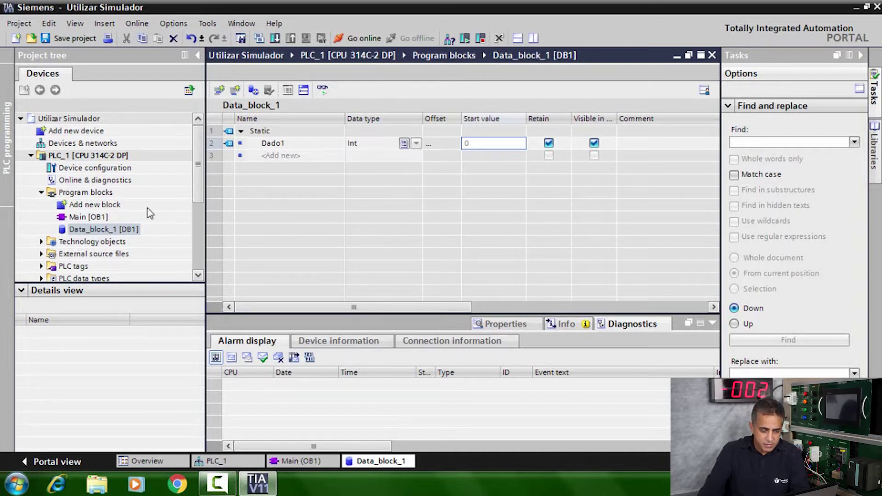
- Start the simulation for PLC_1 and accept disabling all other online interfaces
scroll(138, 193, "down", 1)
scroll(138, 193, "up", 1)
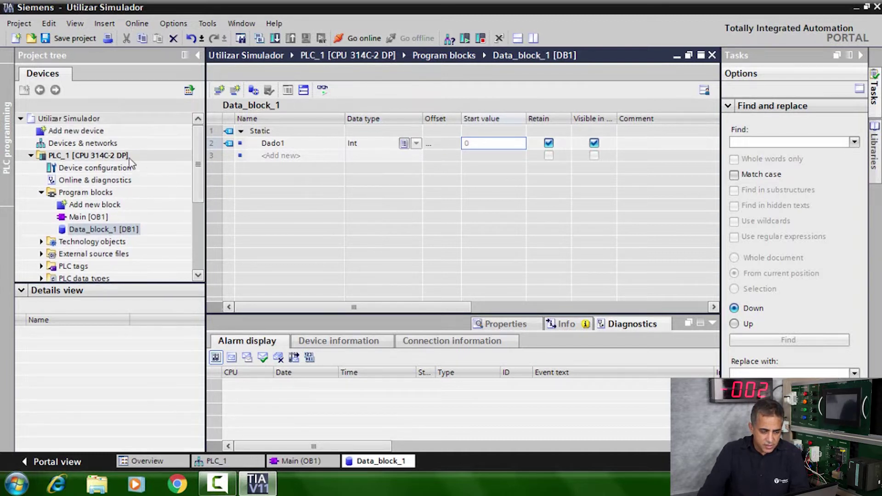
left_click(110, 156)
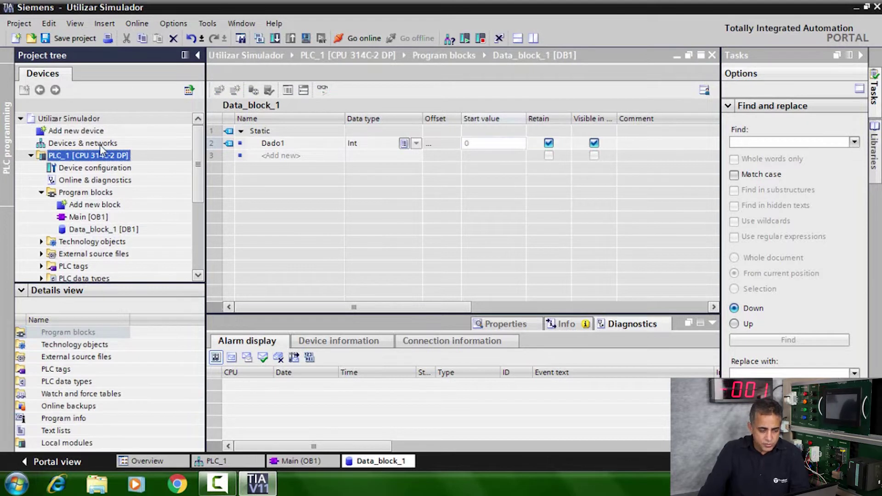
left_click(95, 217)
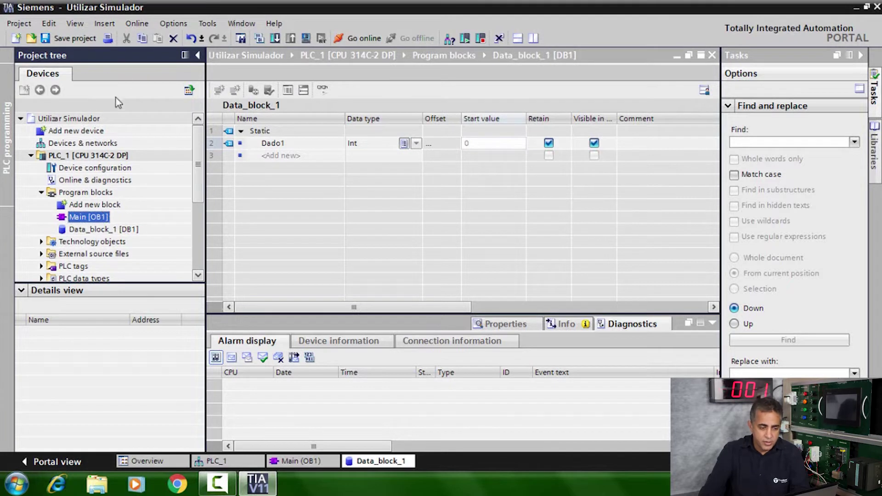
left_click(137, 23)
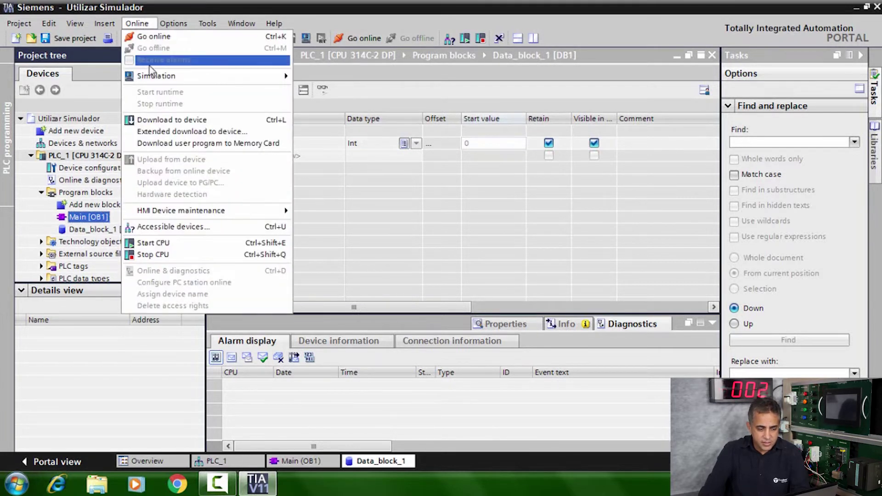
mouse_move(151, 77)
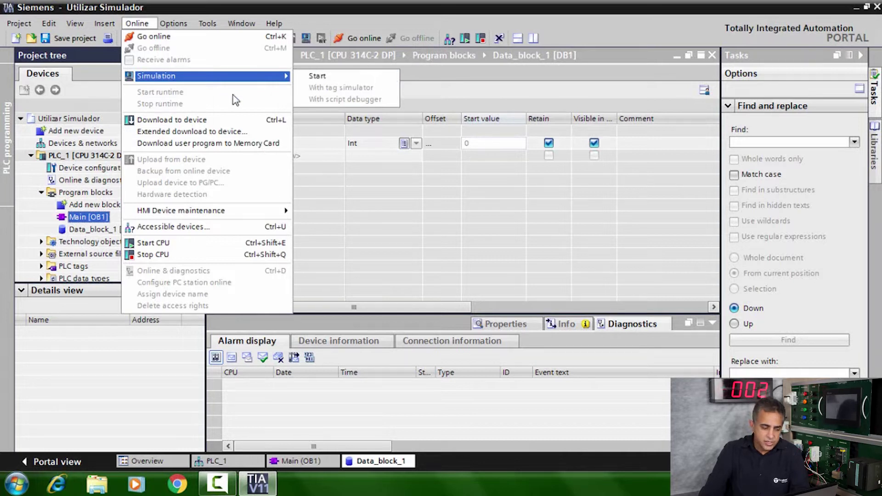
left_click(90, 156)
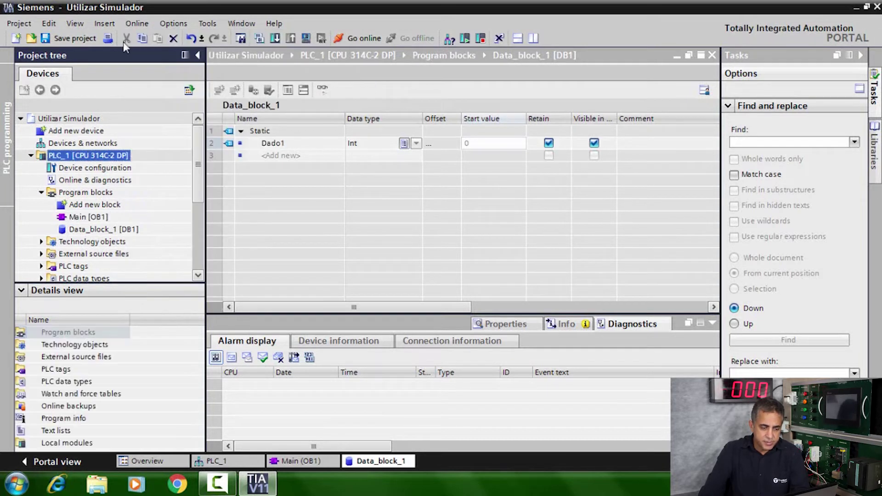
right_click(102, 160)
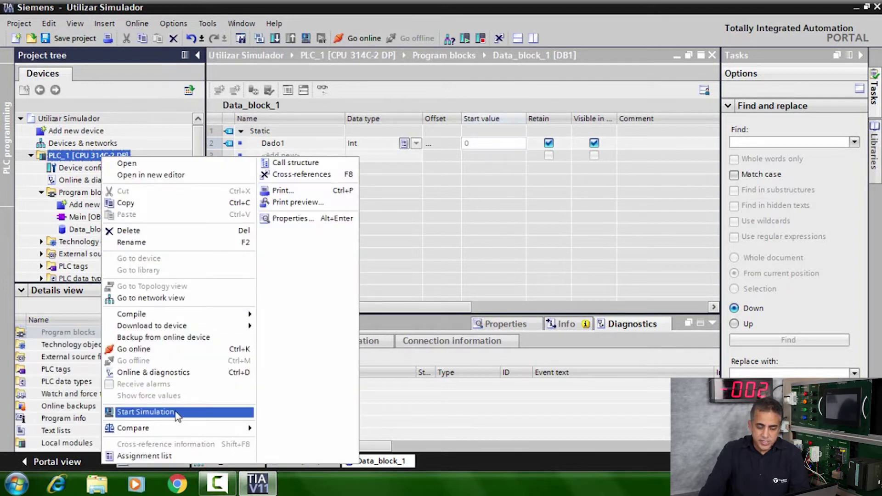
left_click(178, 412)
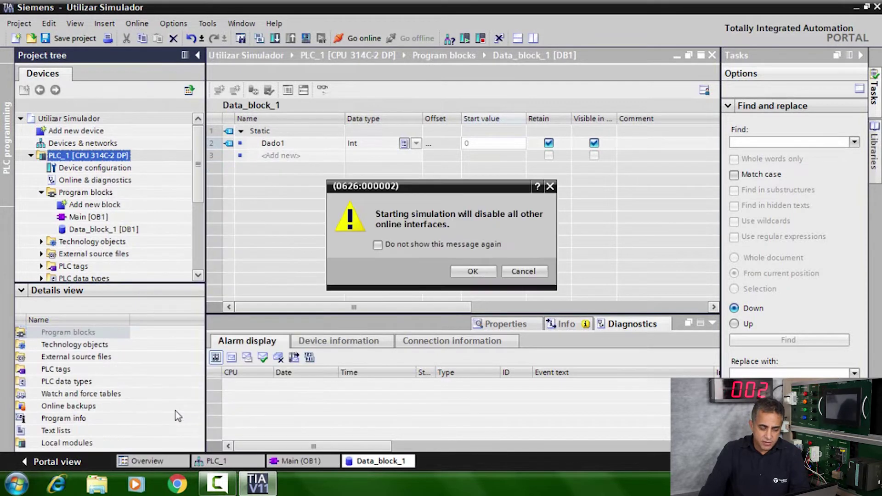
left_click(473, 271)
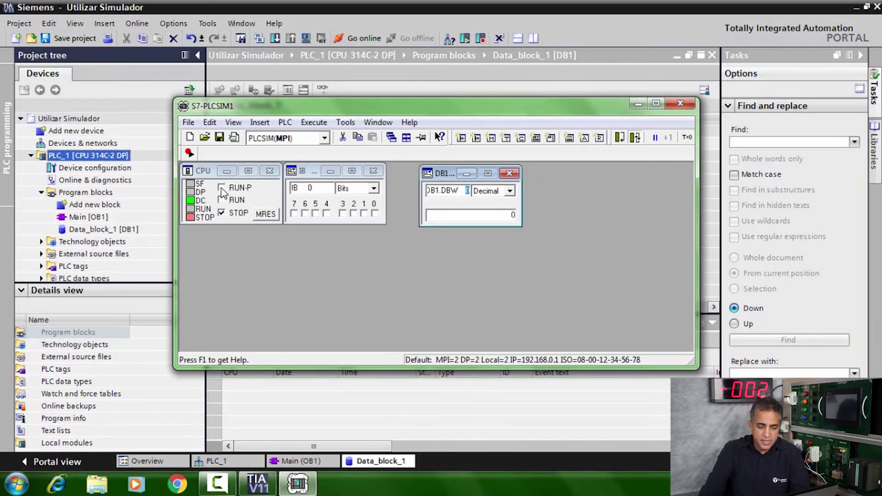
- Switch the simulated CPU to RUN-P, then to RUN, and back to STOP mode
left_click(222, 187)
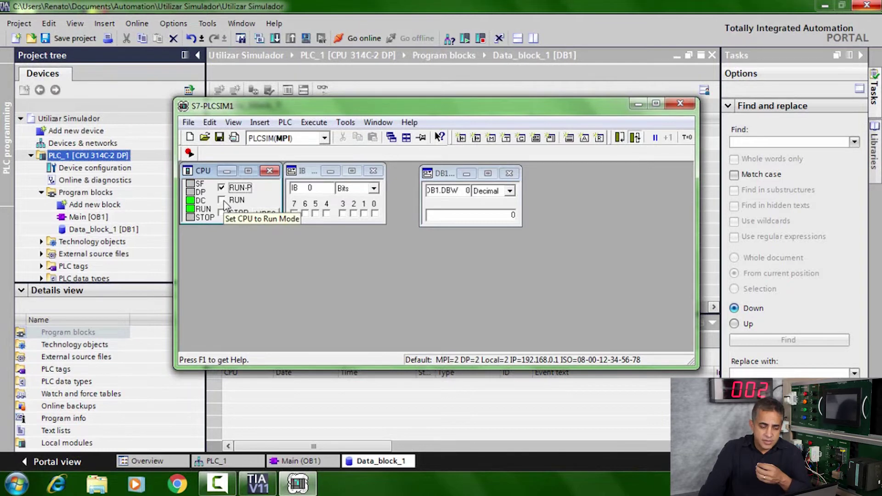
left_click(224, 204)
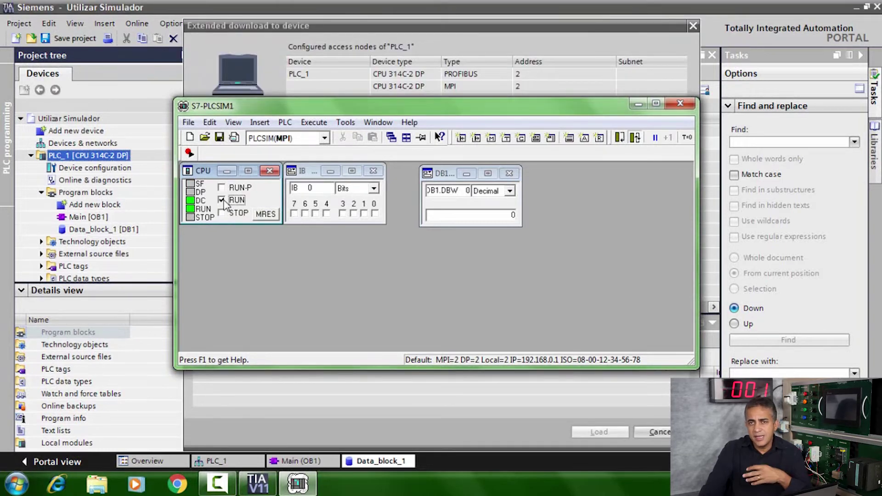
left_click(222, 213)
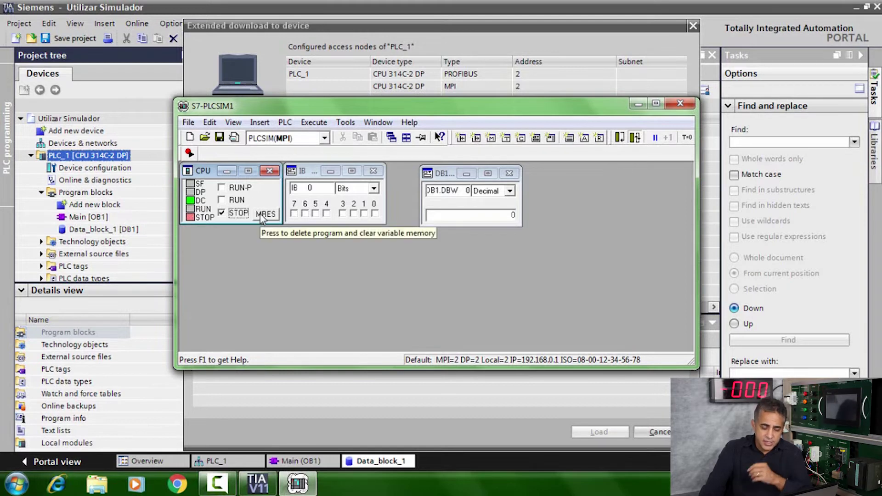
- Close the simulator's IB 0 and DB1.DBW 0 variable views and minimize the S7-PLCSIM window
left_click(373, 171)
left_click(507, 174)
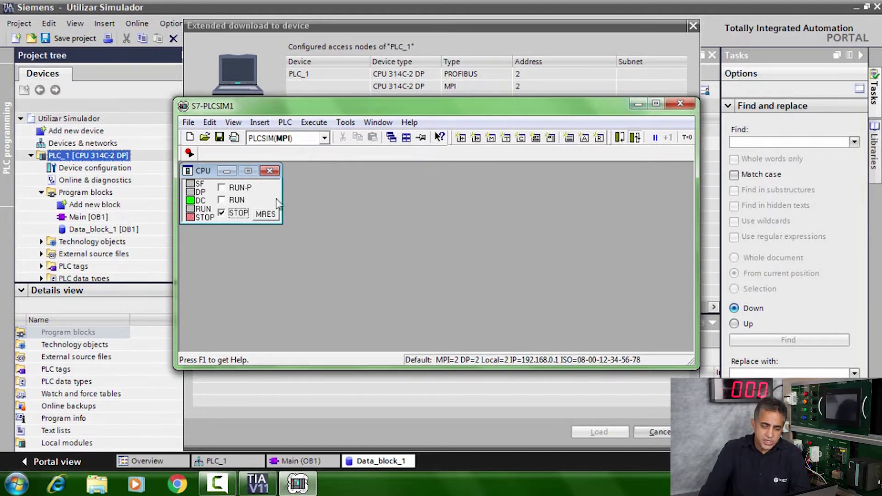
left_click(638, 106)
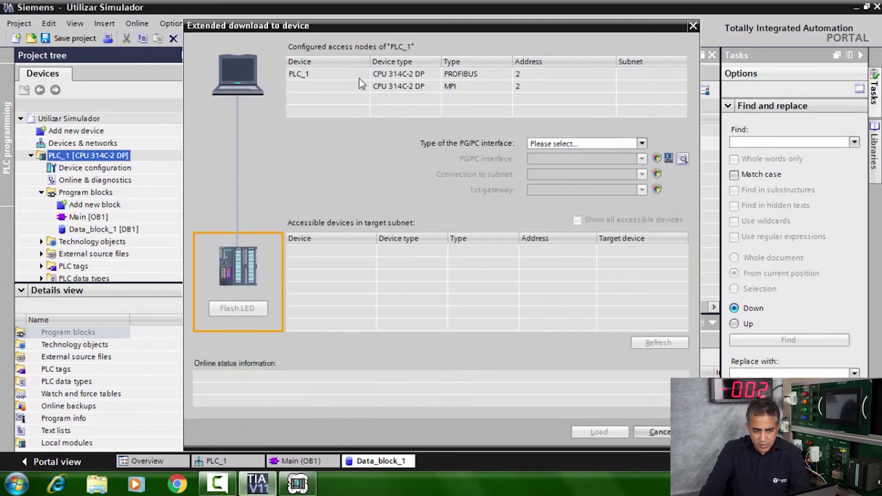
- Set the download connection's PG/PC interface type to MPI, with PLCSIM as the interface
left_click(577, 142)
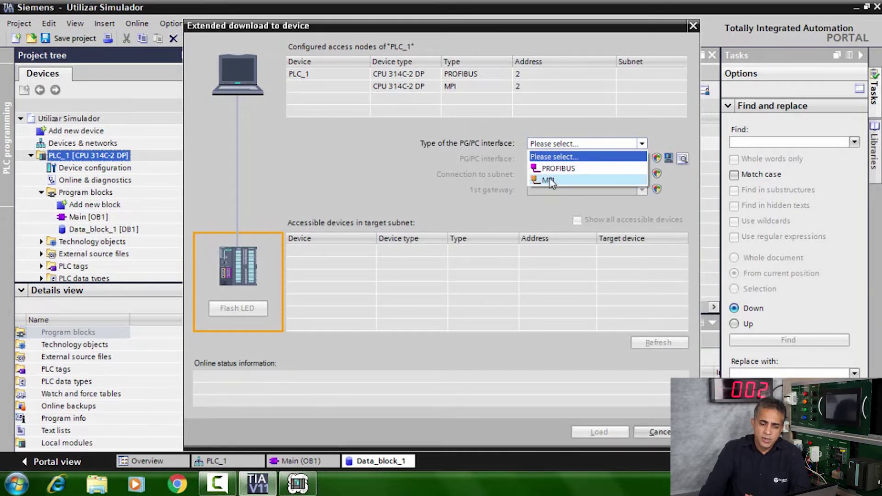
left_click(550, 181)
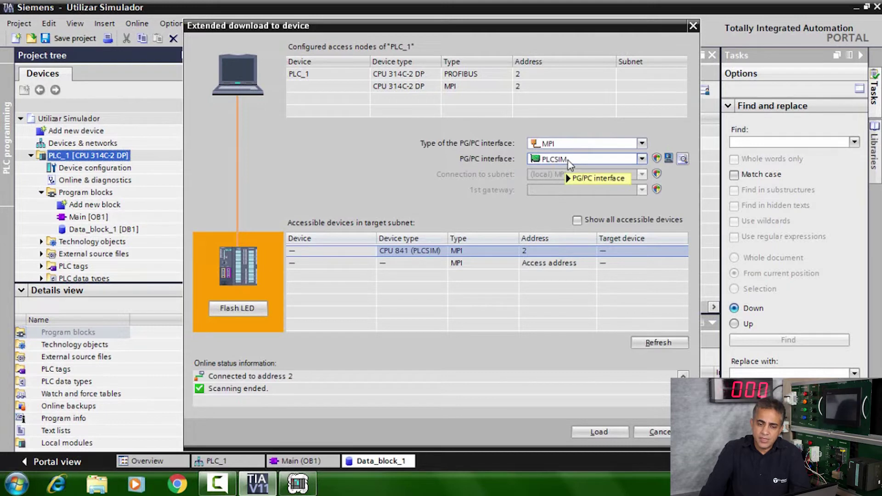
left_click(569, 161)
left_click(570, 161)
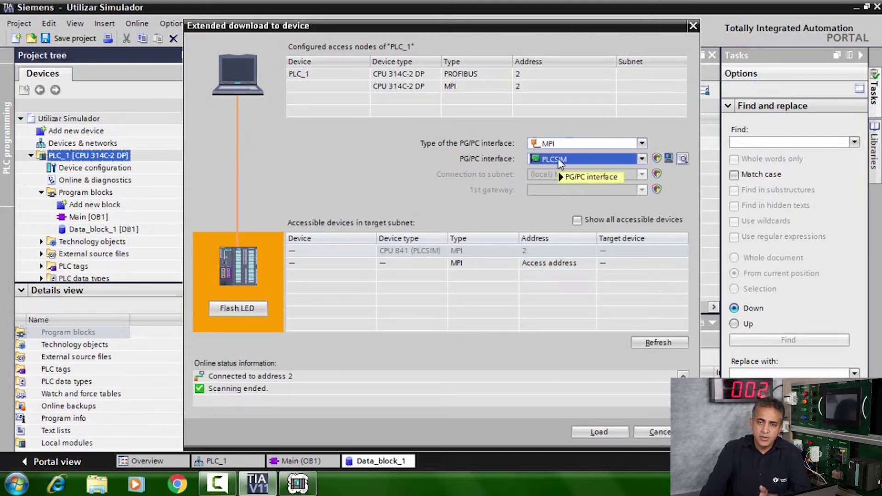
mouse_move(562, 161)
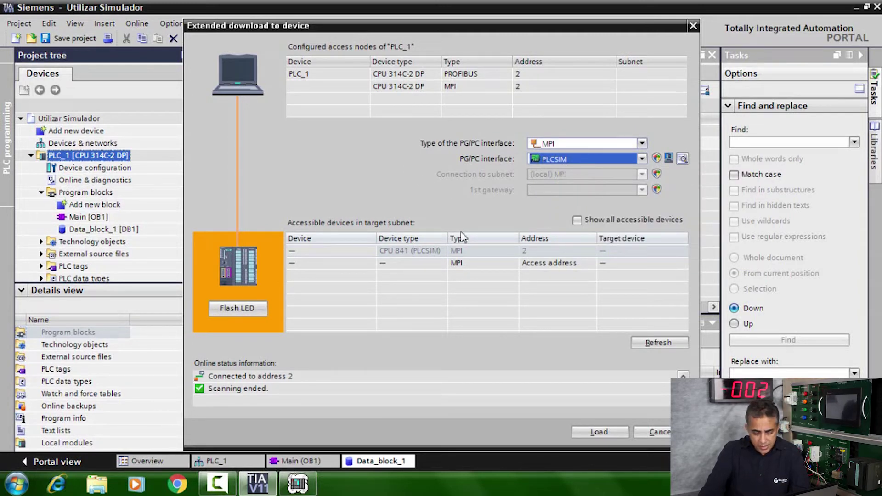
- Choose the CPU 841 (PLCSIM) device at MPI address 2 and load the software with a consistent download
left_click(406, 252)
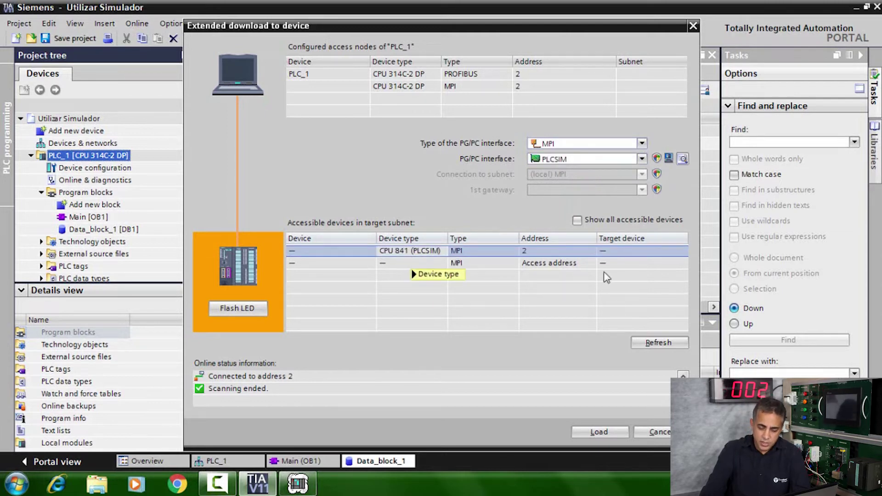
left_click(607, 432)
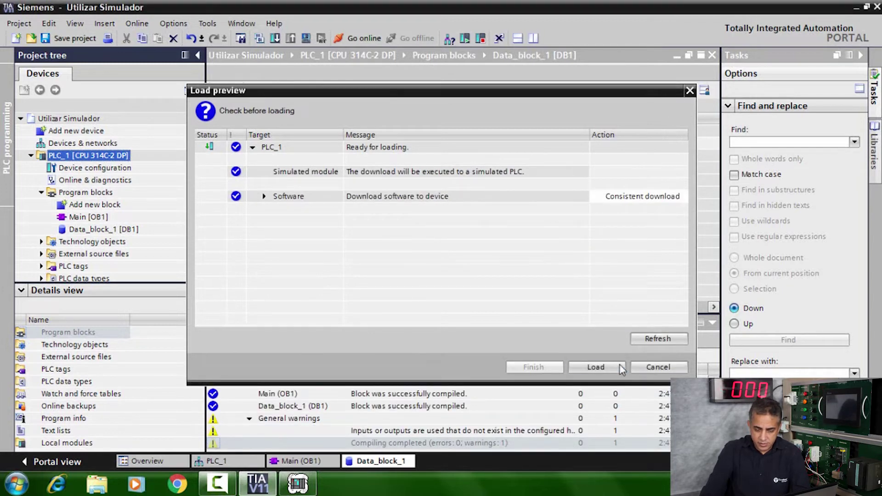
left_click(596, 367)
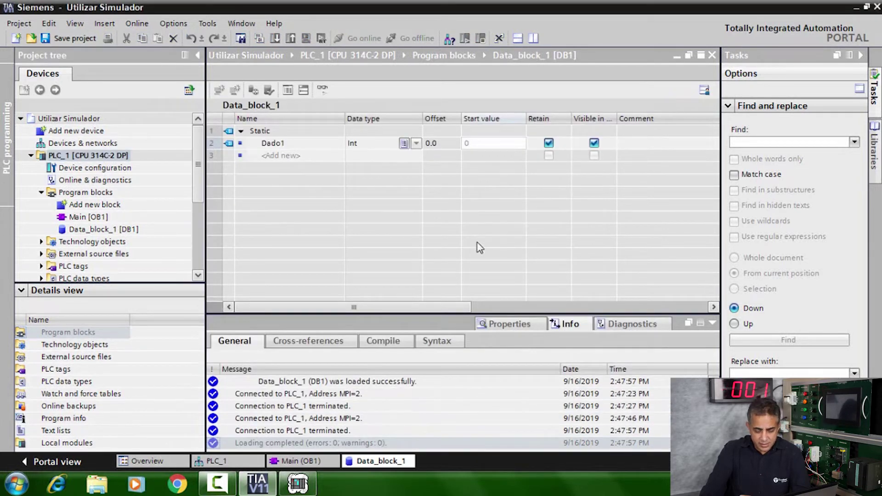
- Open the Main [OB1] block and turn on online monitoring of its ladder program
left_click(298, 484)
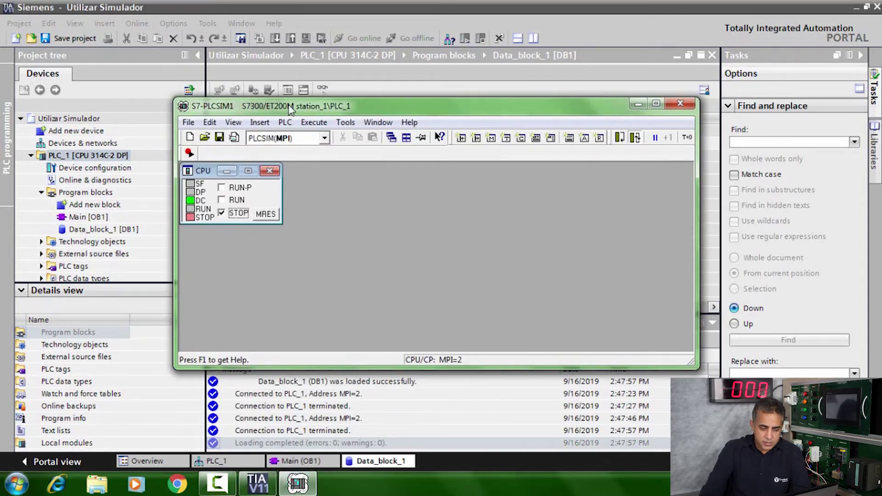
double_click(102, 216)
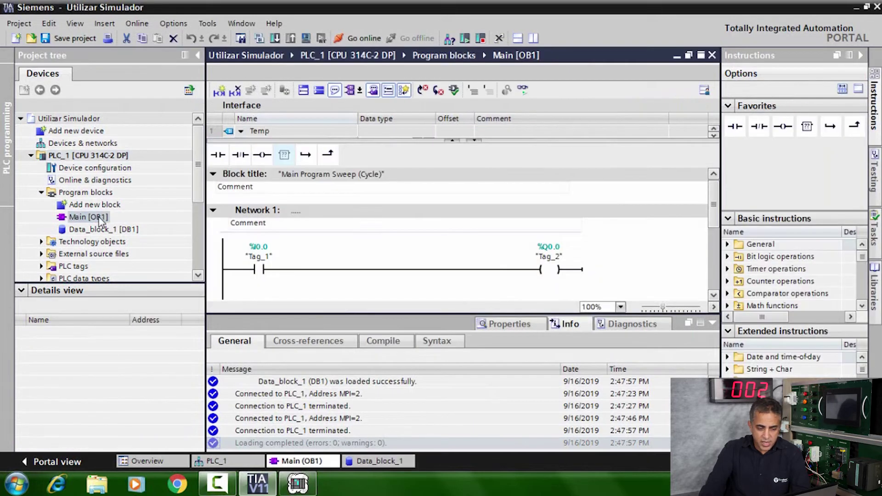
left_click(525, 91)
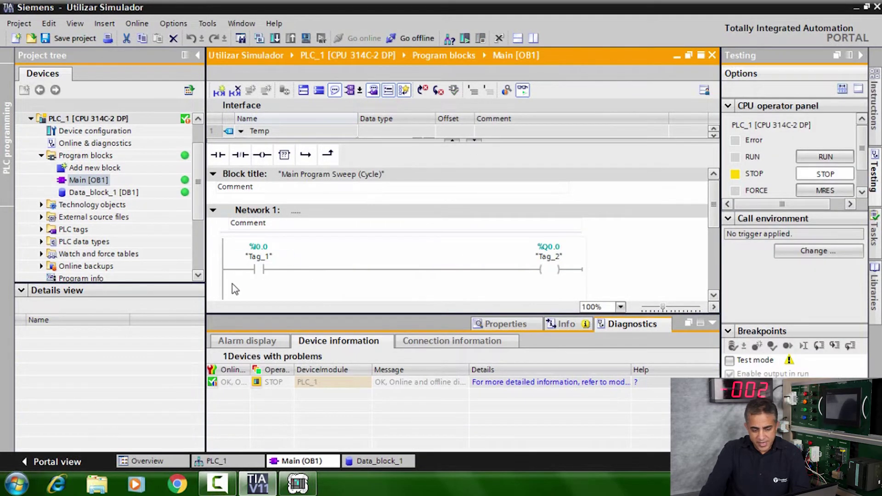
- Switch to S7-PLCSIM, set the simulated CPU to RUN-P, and minimize the simulator window
left_click(294, 485)
left_click(230, 189)
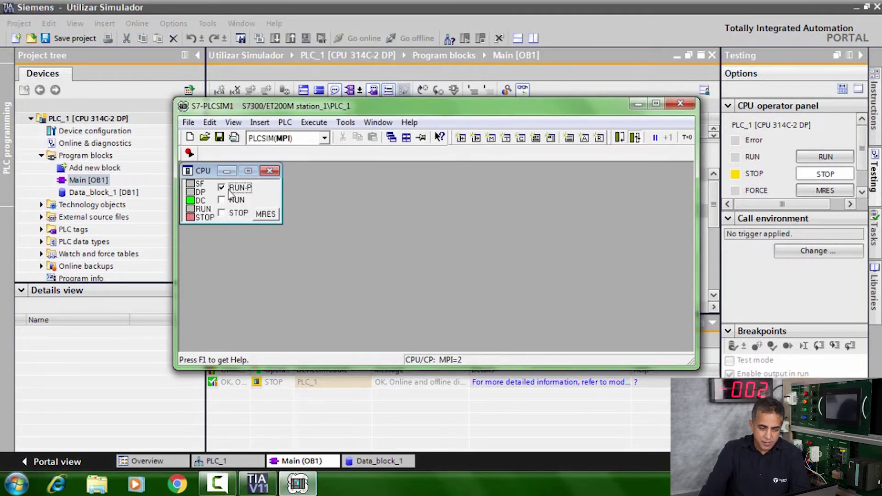
left_click(640, 105)
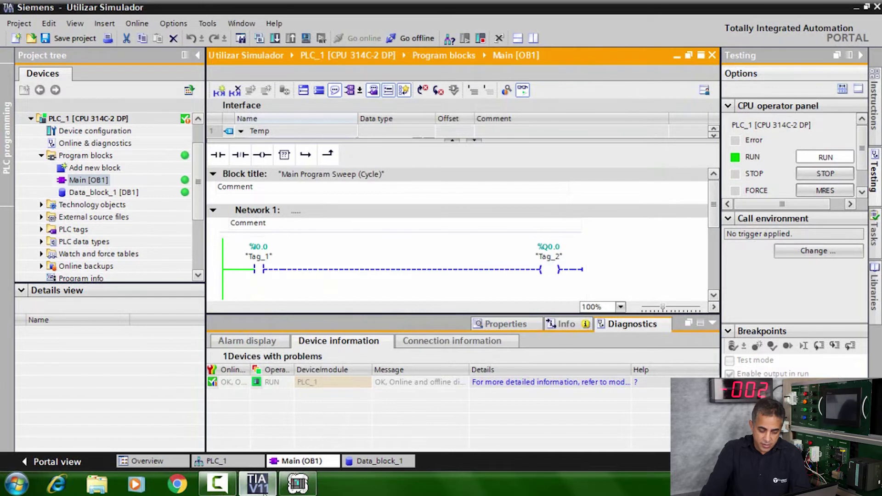
- Restore the S7-PLCSIM window and insert a bit variable view addressed to IB 0
left_click(298, 483)
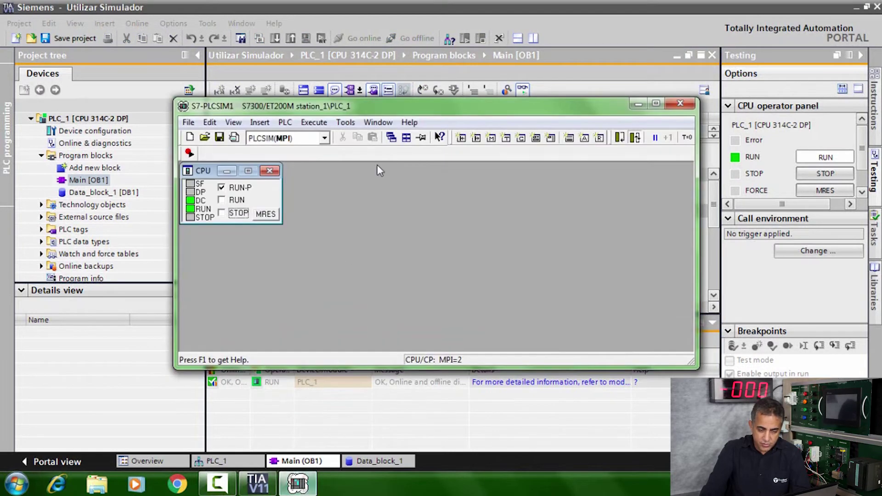
left_click_drag(431, 113, 565, 137)
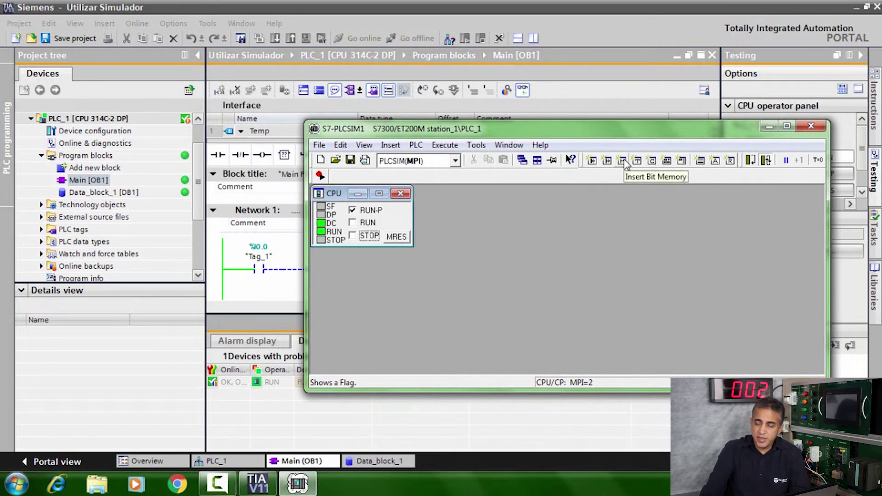
left_click(622, 160)
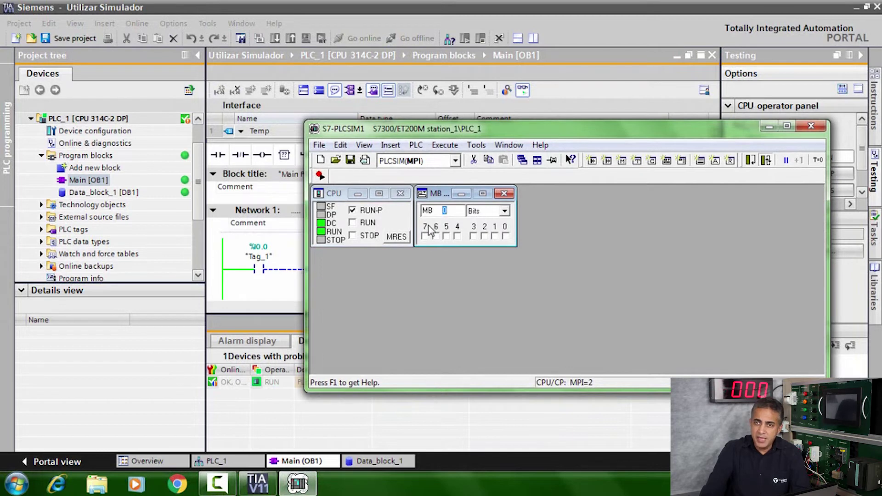
left_click_drag(481, 128, 548, 143)
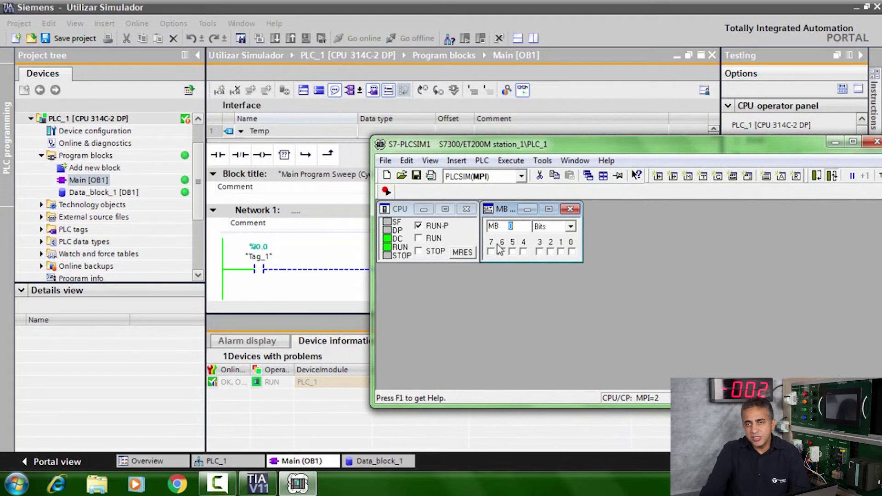
left_click_drag(495, 226, 488, 226)
type("I")
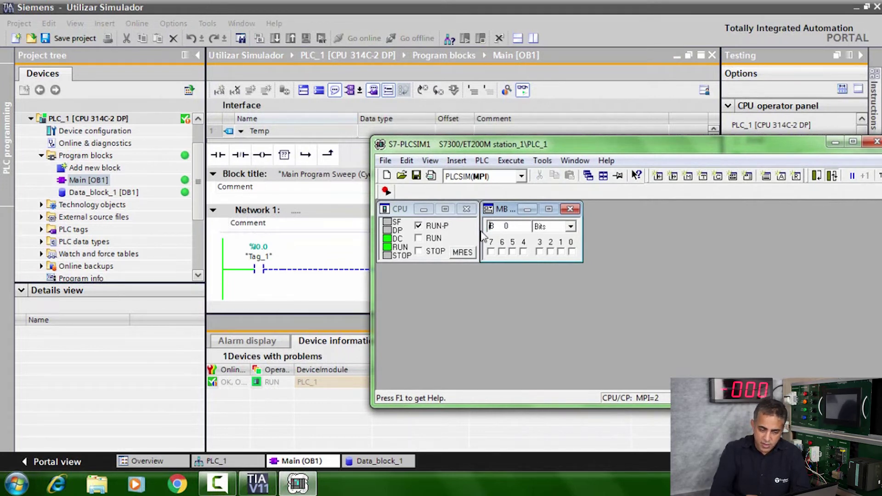
key("Return")
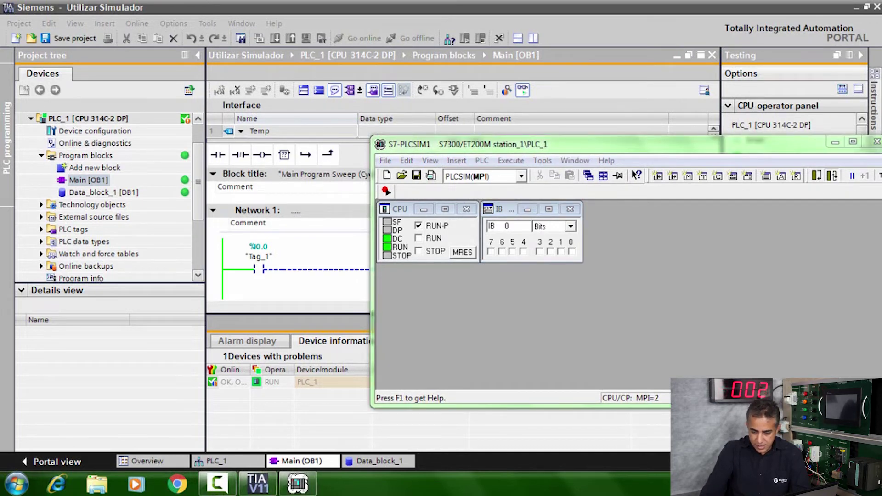
- Move the simulator below Network 1 and toggle bit 0 of IB 0 on and off twice to test the rung
left_click(813, 483)
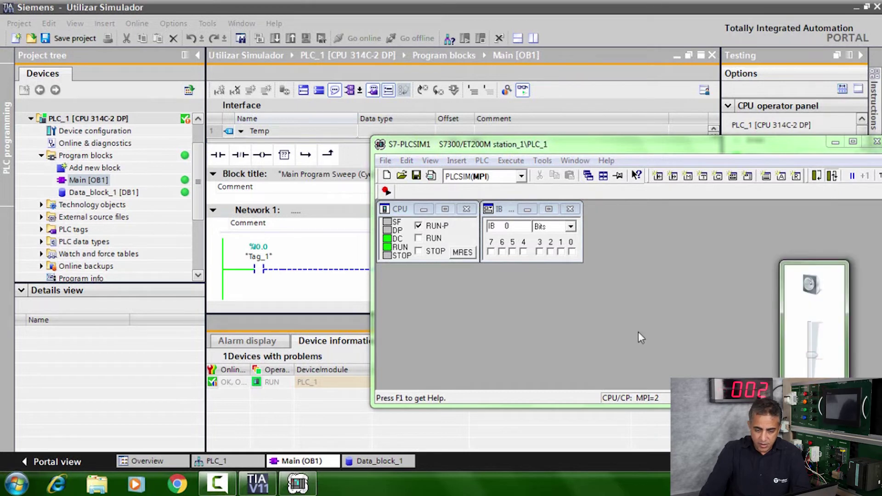
left_click(513, 266)
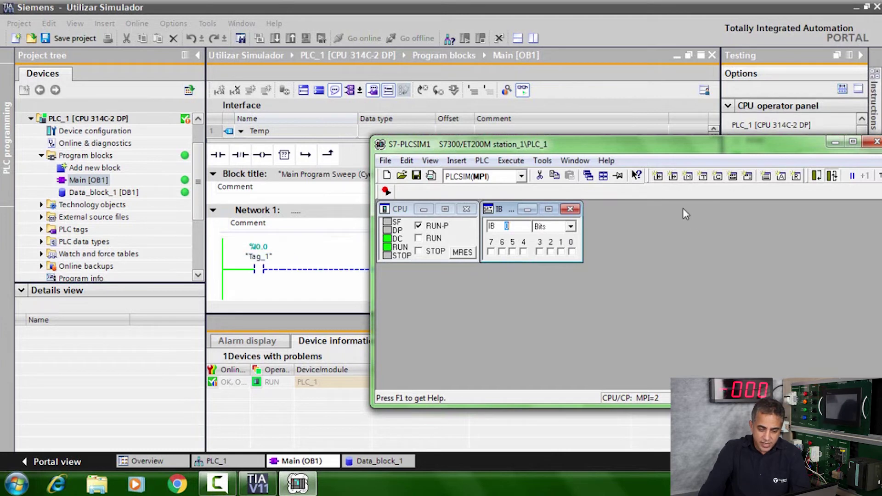
left_click(571, 251)
left_click_drag(584, 145, 499, 296)
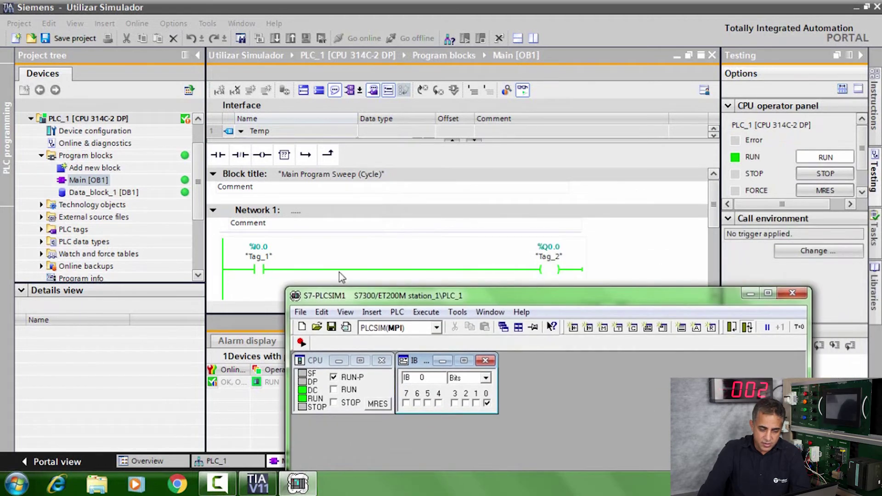
left_click(488, 404)
left_click(488, 404)
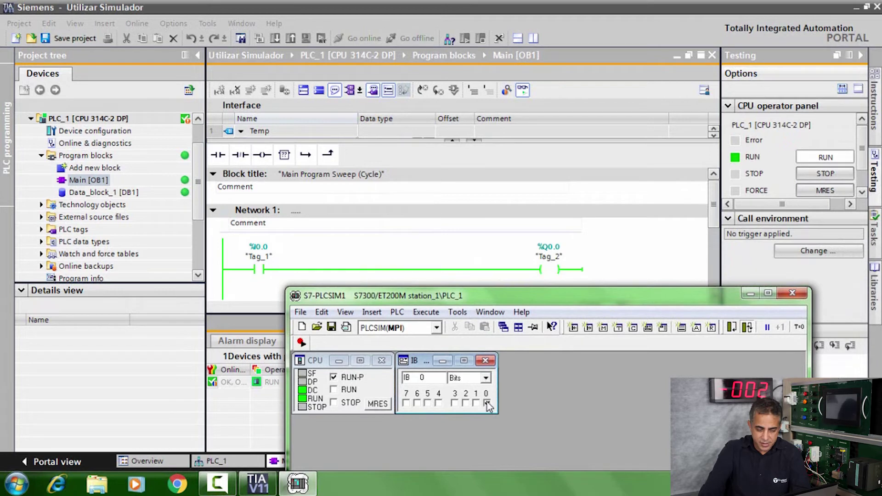
left_click(488, 403)
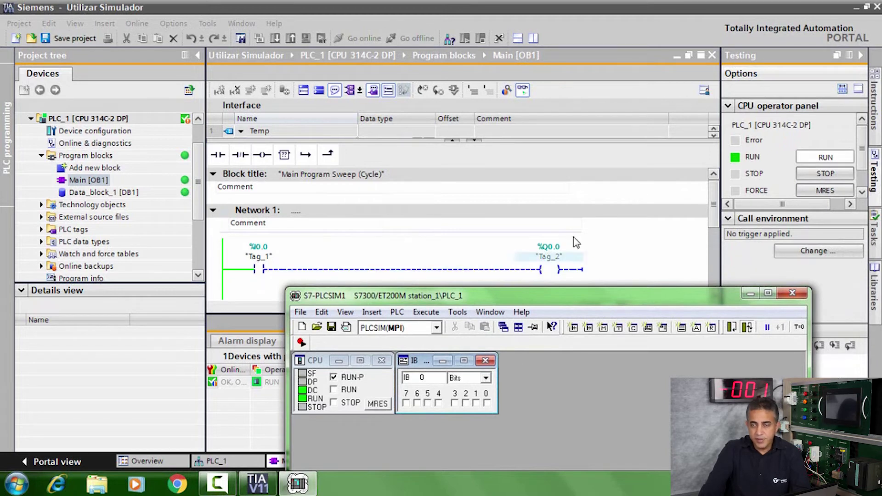
- Insert another variable view in the simulator and address it to QB 0
left_click(603, 327)
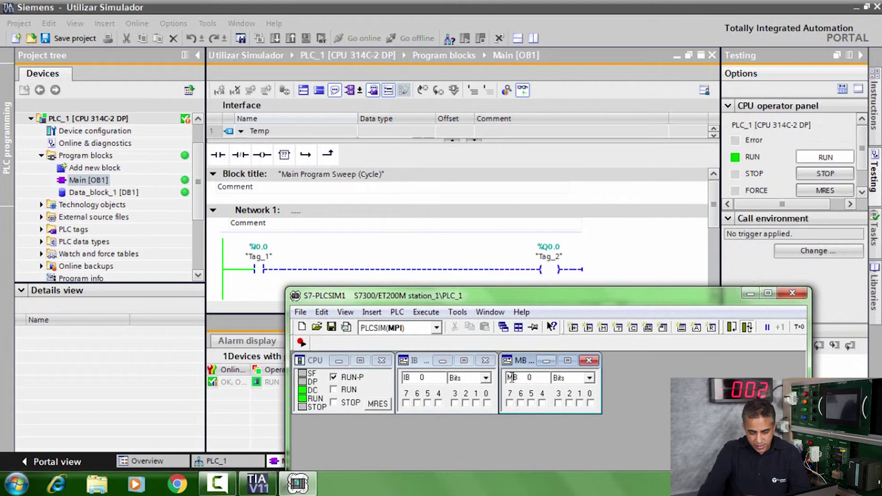
left_click(514, 377)
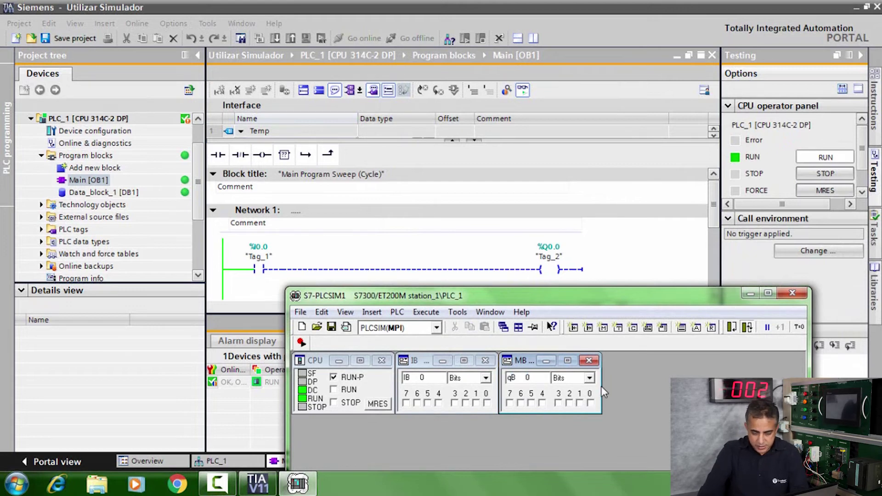
type("Q")
key("Return")
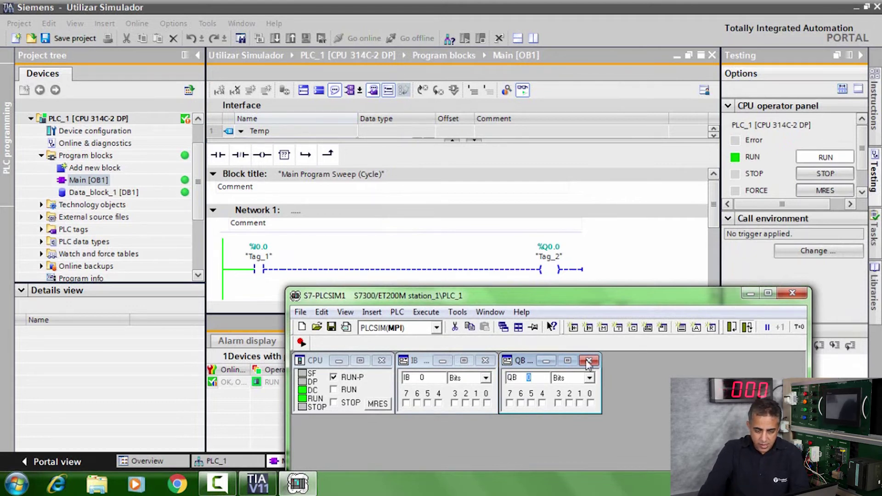
- Turn bit 0 of IB 0 on and off again to test output Q0.0 in the QB 0 view
left_click(486, 403)
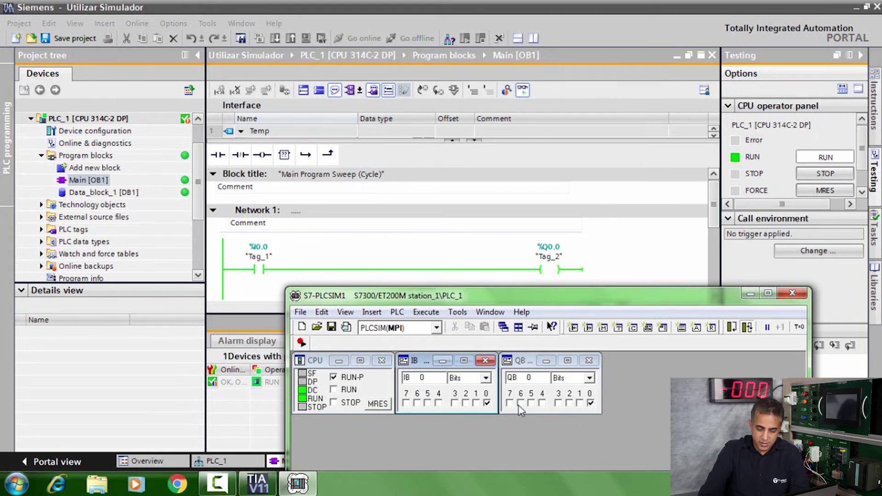
left_click(486, 403)
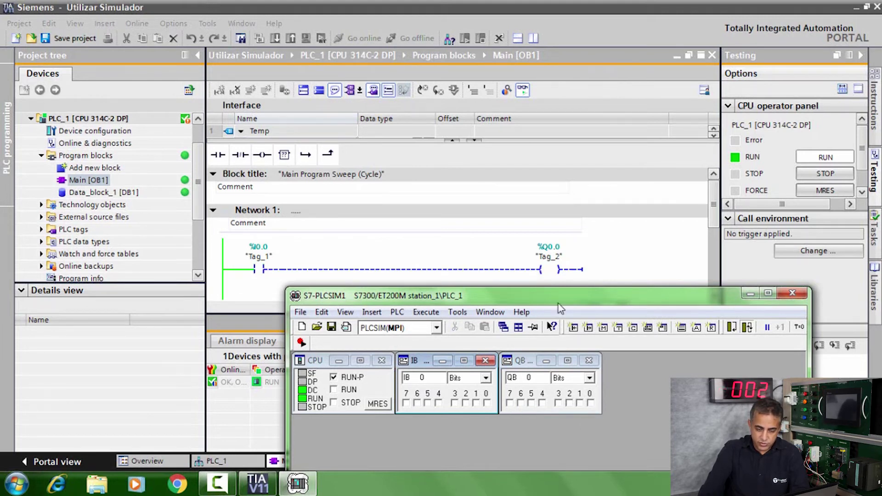
left_click_drag(558, 299, 554, 293)
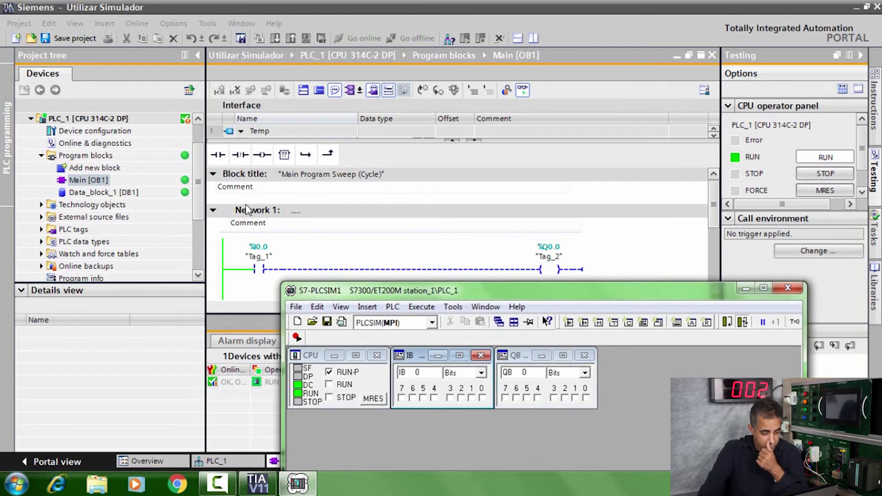
- Open Data_block_1 [DB1] in TIA Portal and monitor its values online
double_click(151, 190)
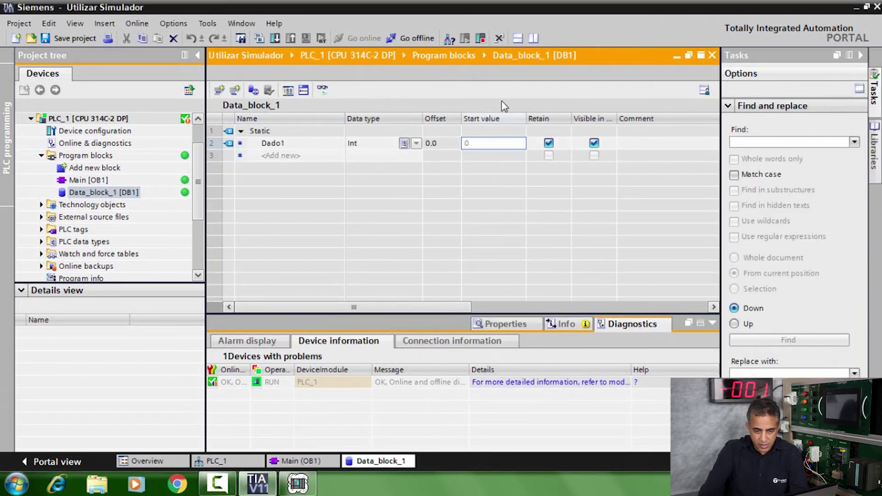
left_click(322, 90)
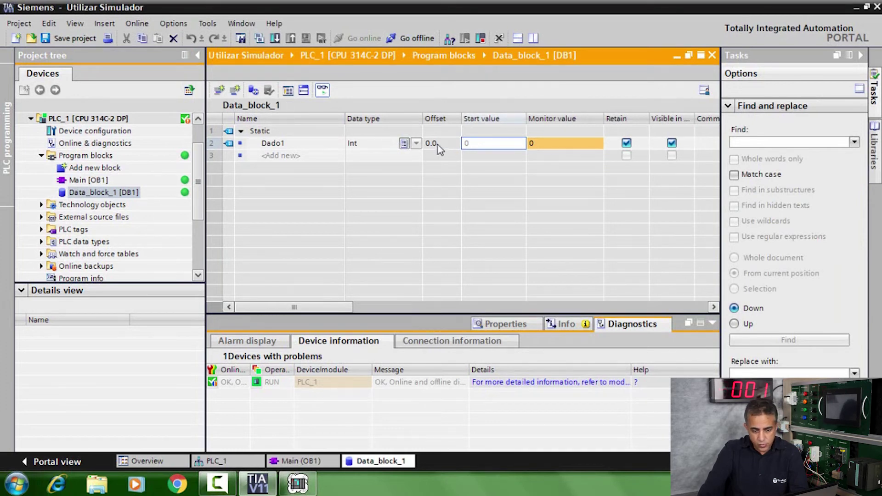
left_click(466, 141)
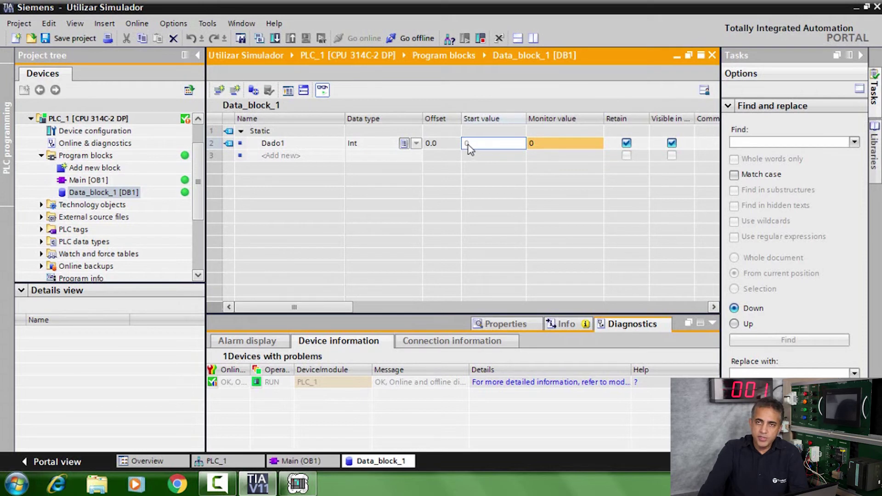
- Insert a variable view for DB1.DBW 0 in S7-PLCSIM and set its decimal value to 35
left_click(297, 485)
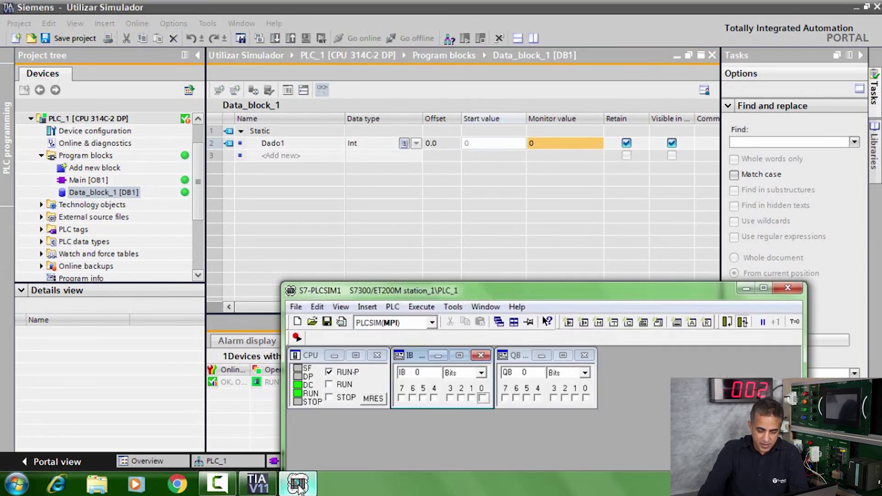
left_click(599, 323)
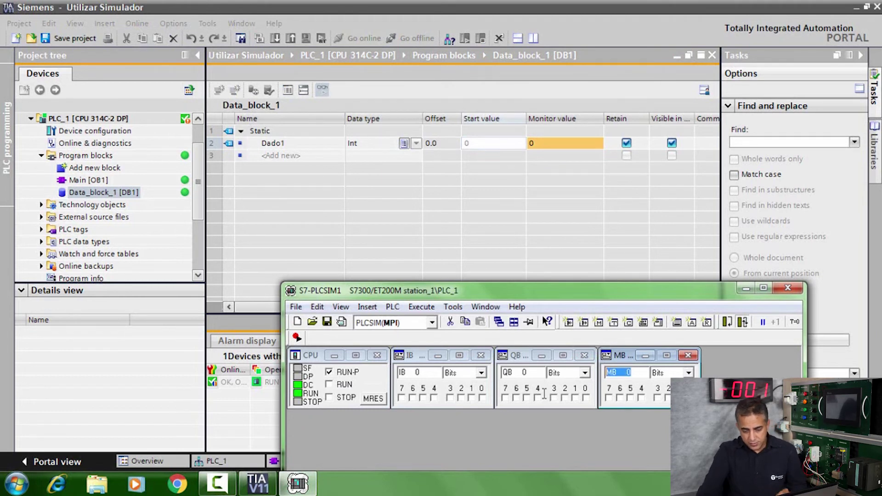
double_click(627, 372)
type("db1.dbw")
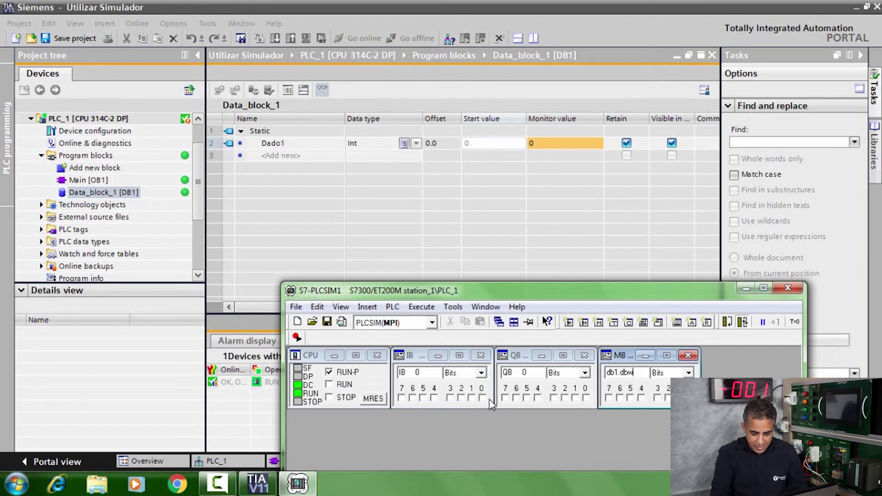
type("0")
key("Return")
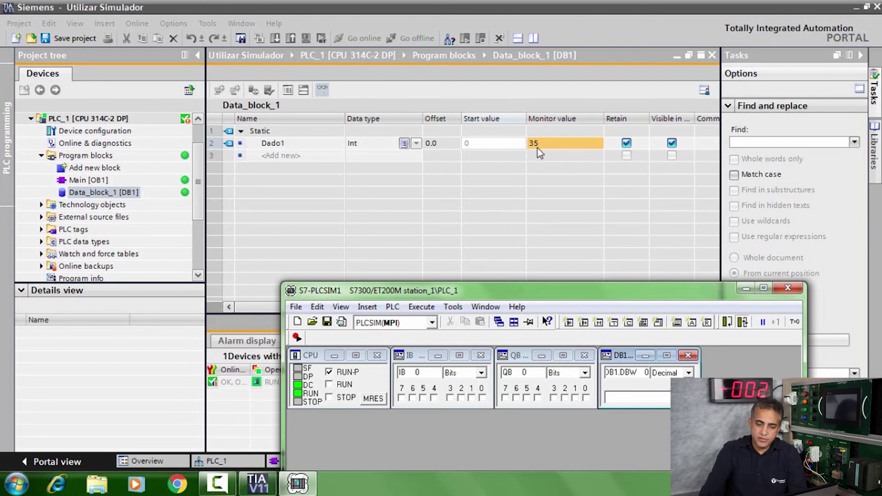
- Set Dado1's start value to 140 in Data_block_1 and download the block to the simulated PLC, overwriting the online version
double_click(486, 143)
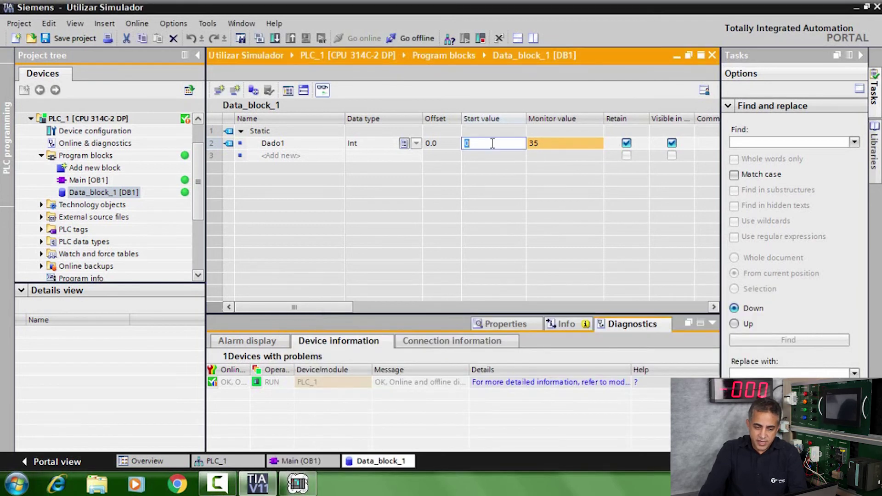
type("140")
left_click(275, 38)
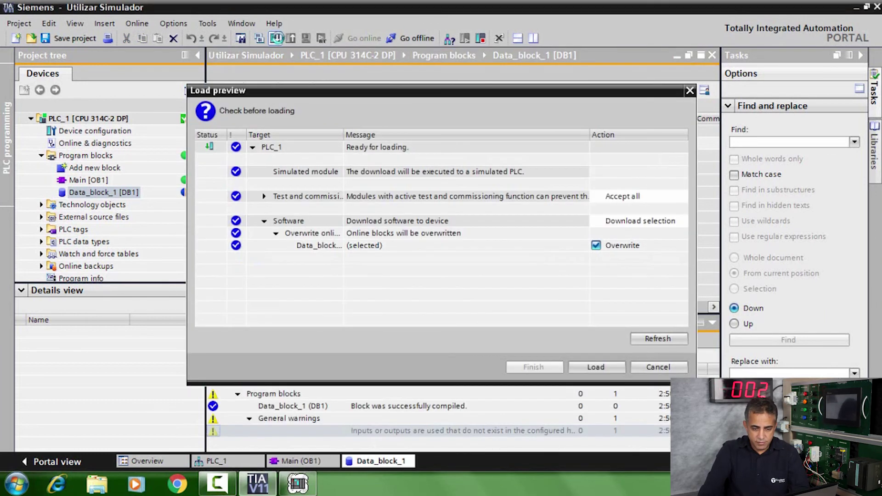
left_click(596, 367)
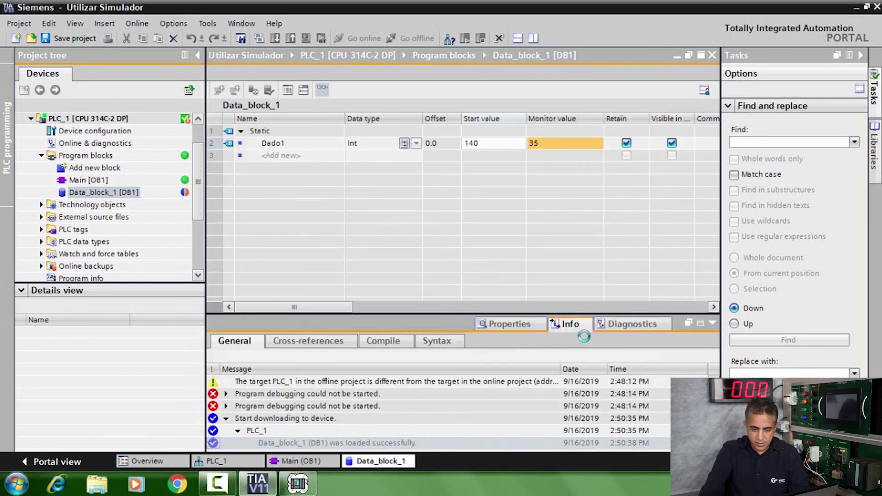
- Return to S7-PLCSIM and activate the value field of the DB1.DBW 0 view for editing
left_click(298, 483)
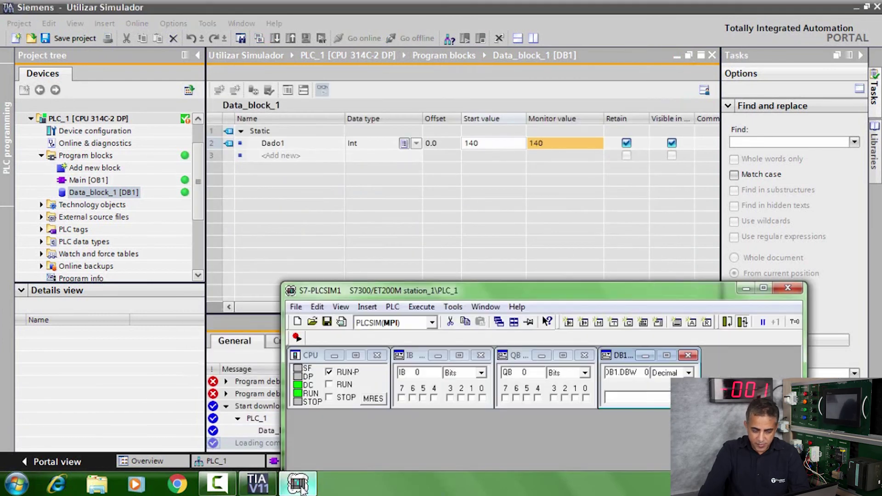
left_click(658, 401)
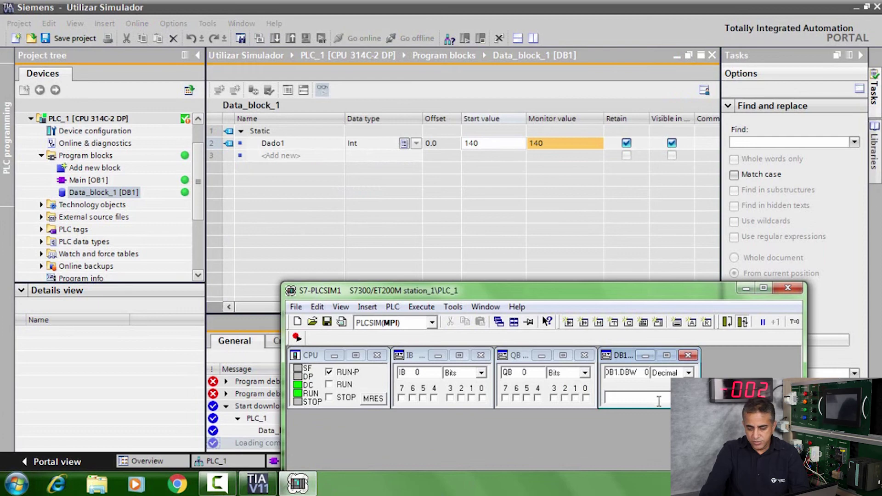